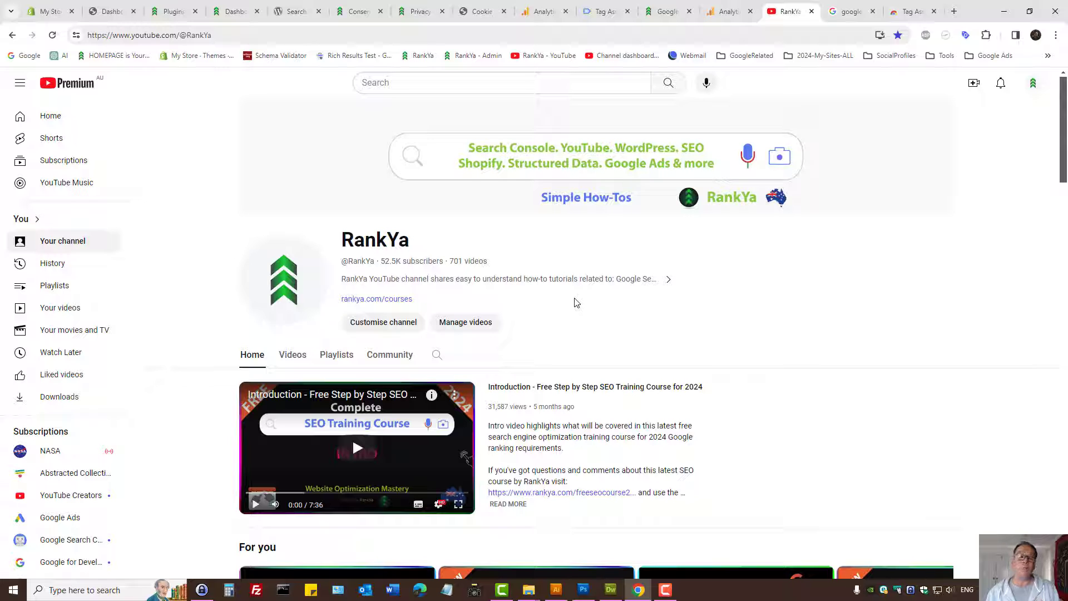
Step: Look over the cookie plugins in the WordPress plugin directory and the General configuration of the Cookie Consent plugin
click(295, 11)
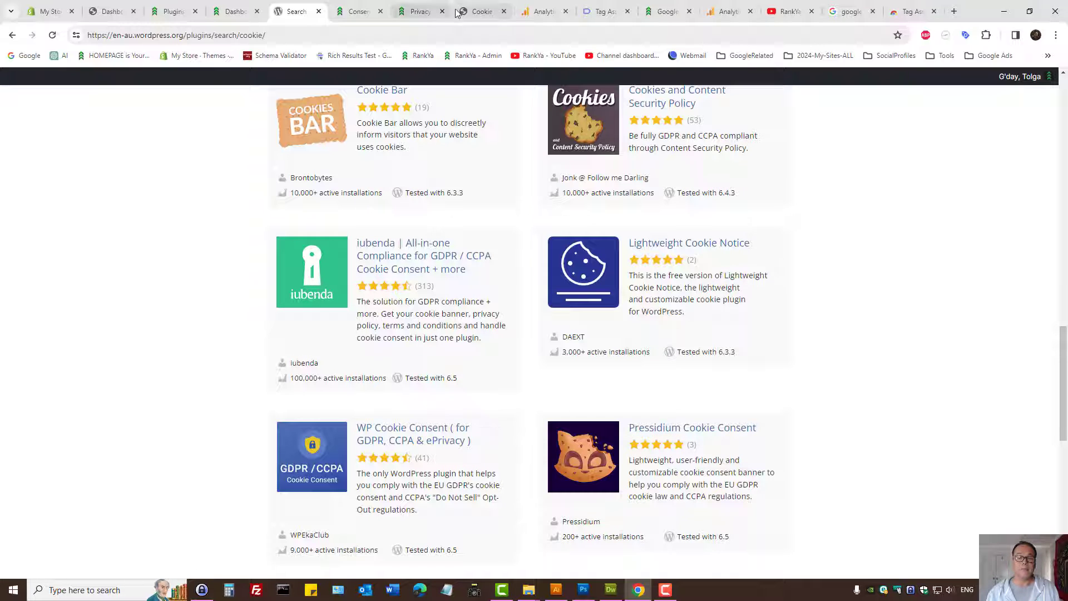
click(473, 9)
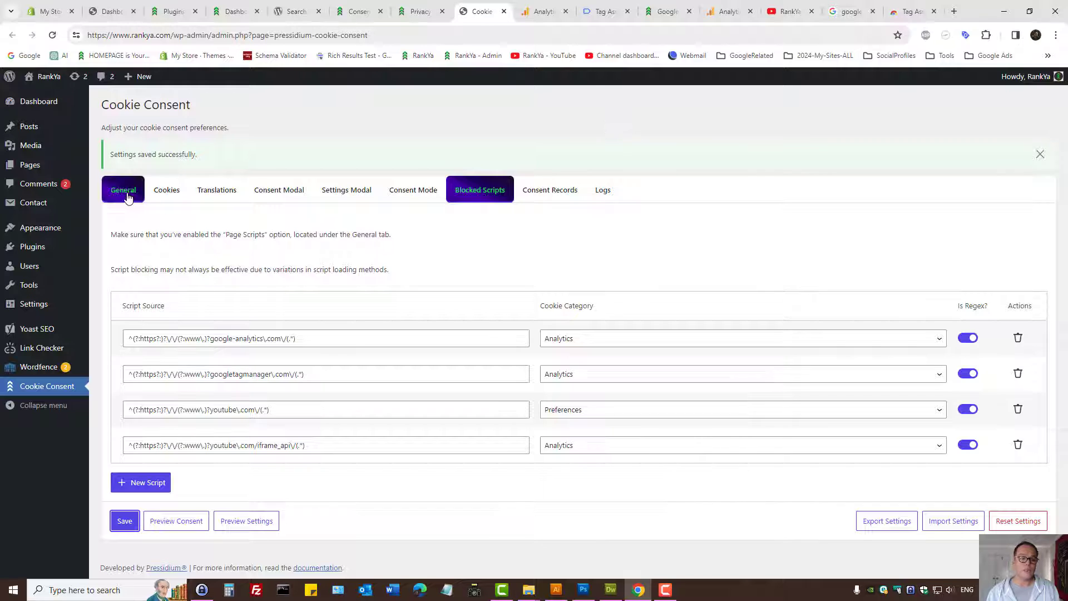
click(134, 197)
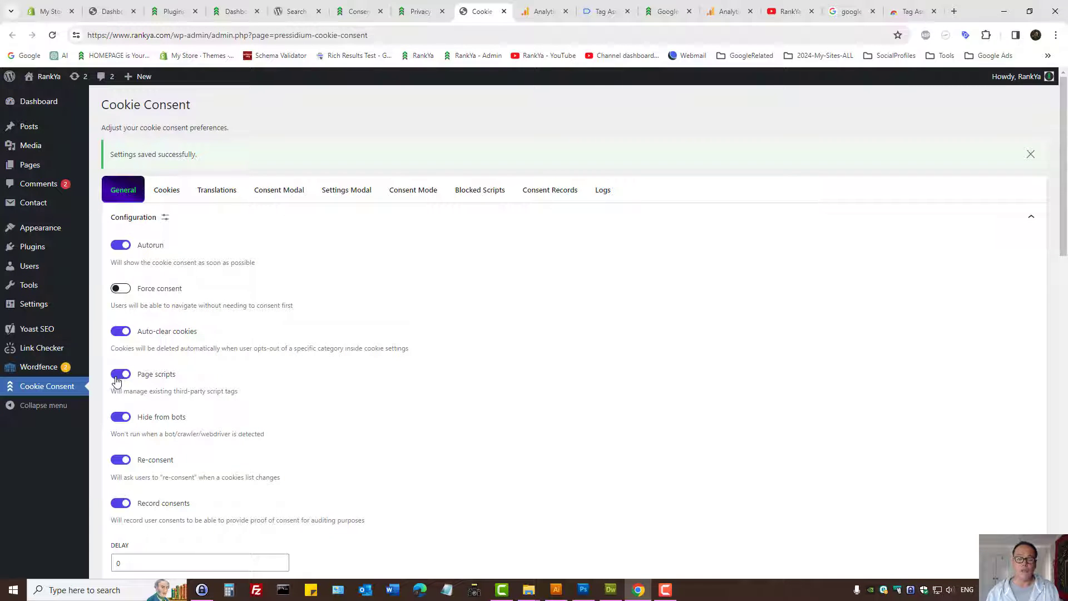
Step: Review the blocked script sources for google-analytics, googletagmanager and youtube in the Cookie Consent settings
click(469, 199)
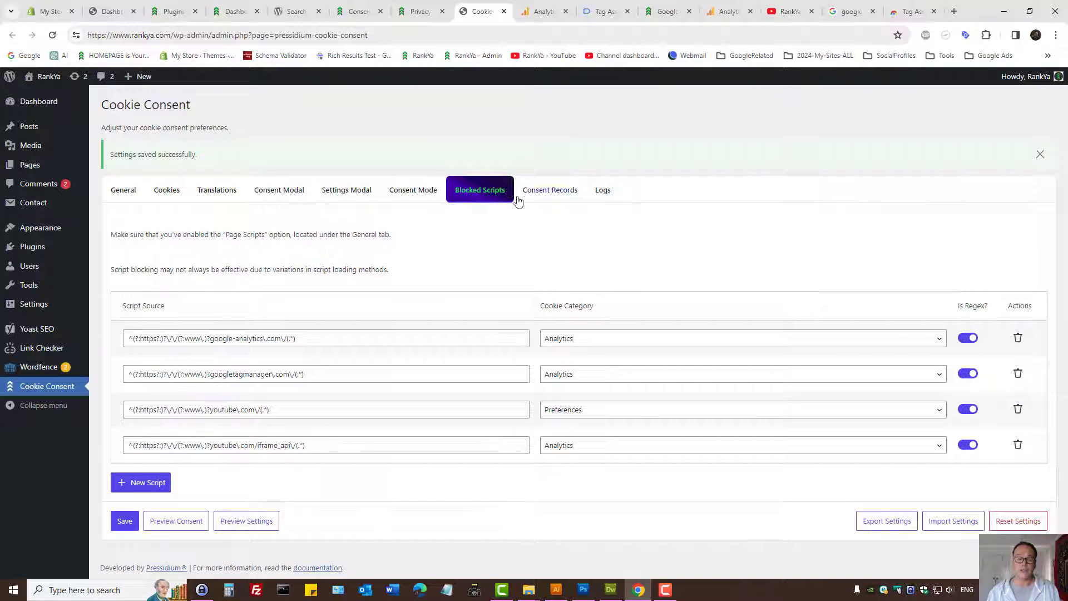
triple_click(229, 337)
click(318, 338)
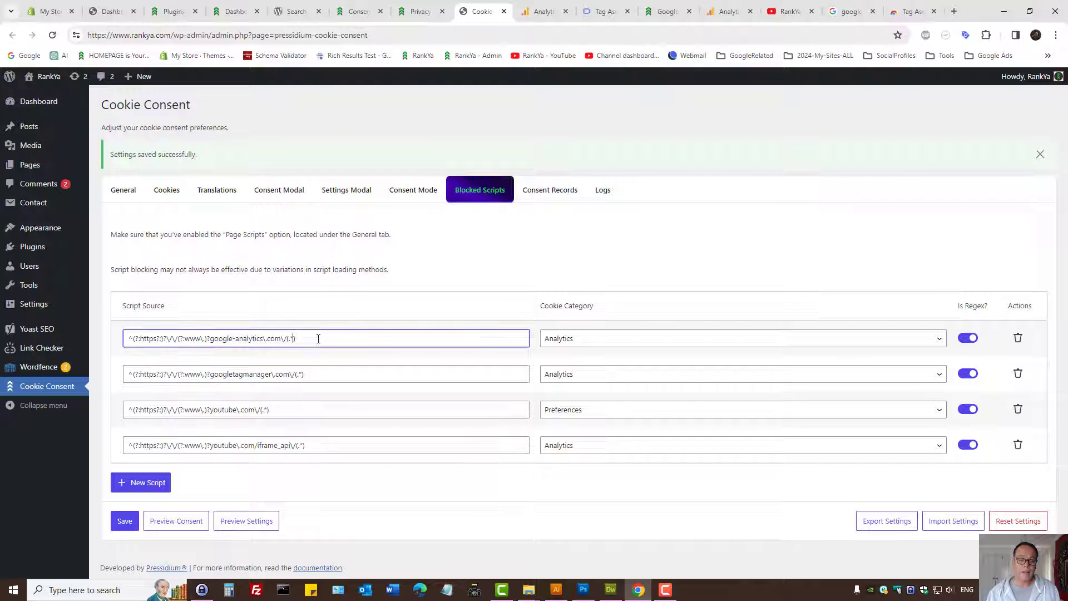
drag(318, 338, 118, 339)
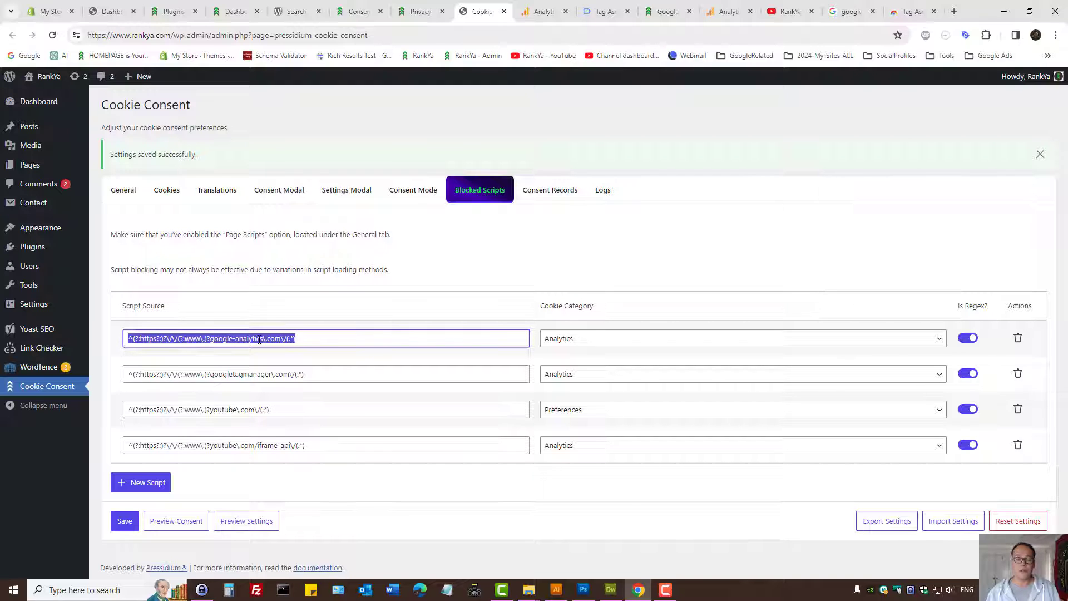
triple_click(233, 374)
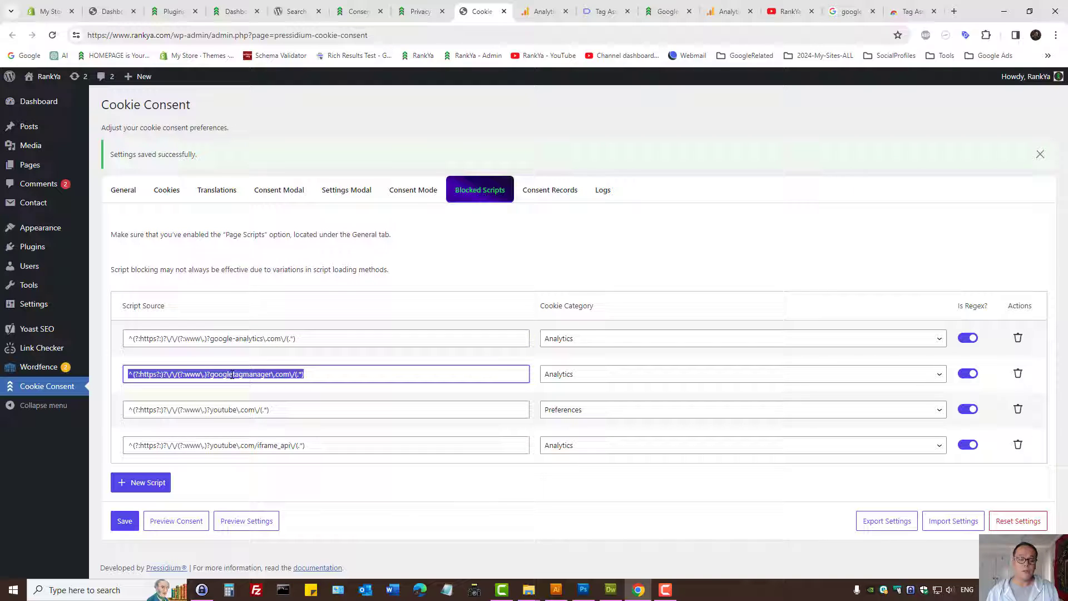
click(311, 373)
triple_click(227, 408)
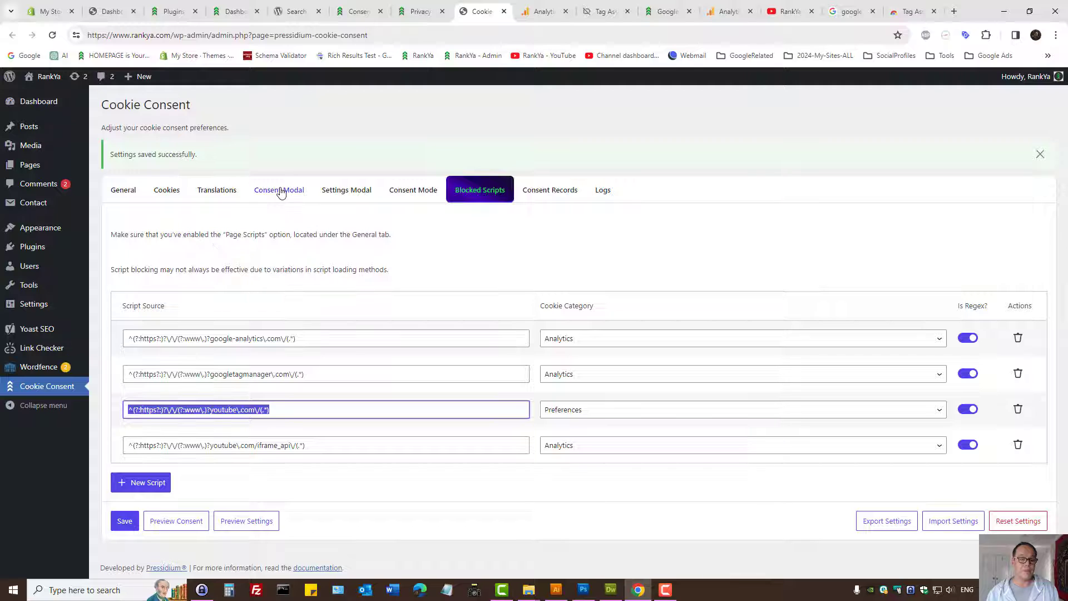
Step: Look through the Cookie Consent plugin's cookies, consent modal, settings modal and Consent Mode settings
click(164, 192)
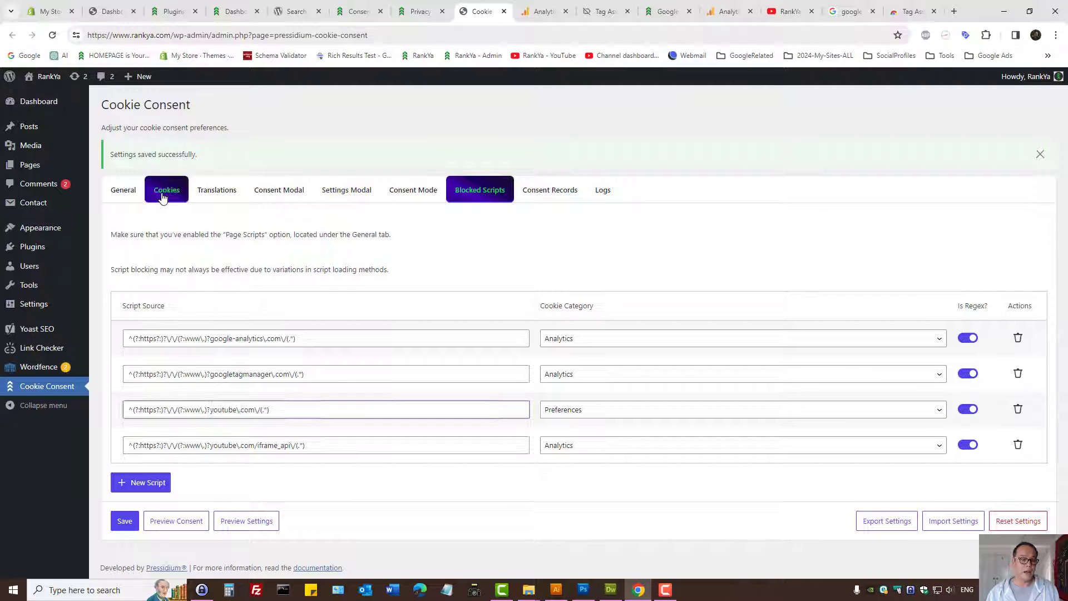
click(275, 189)
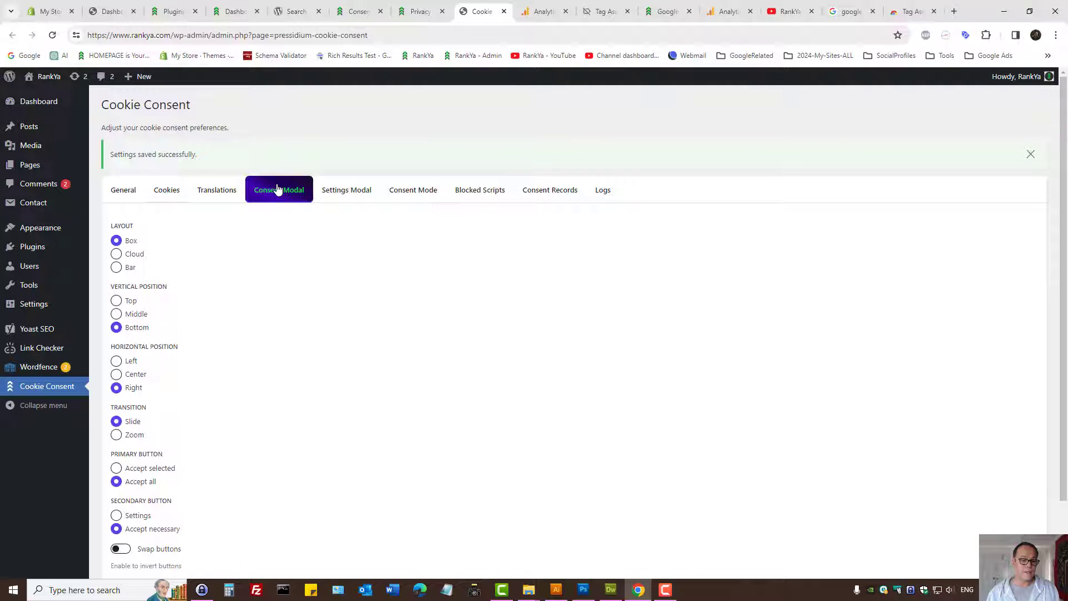
click(334, 190)
click(431, 198)
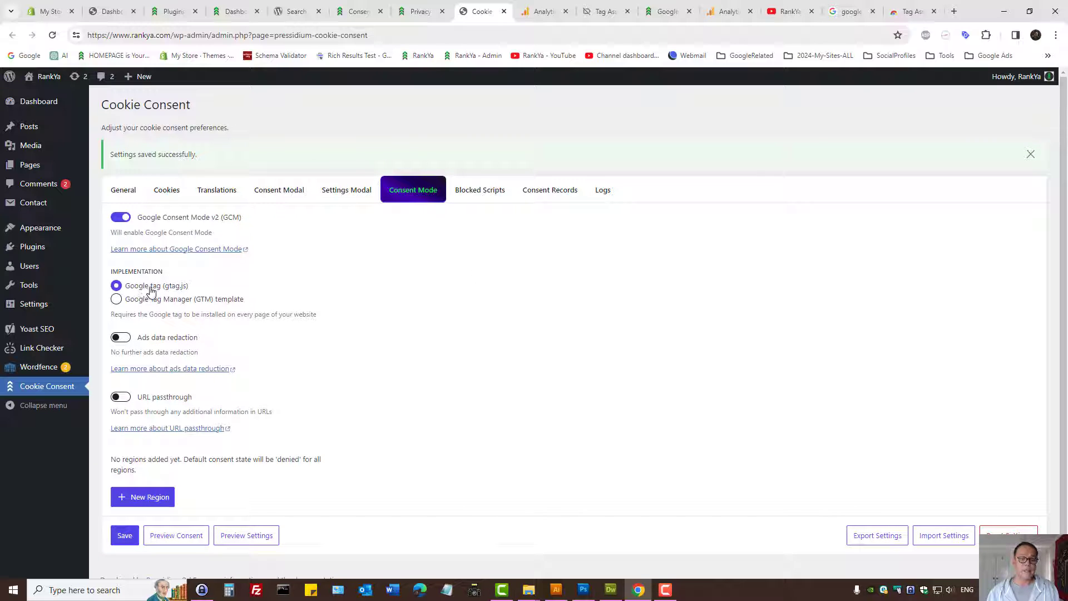
Step: Enable Google Consent Mode v2 with the Google tag (gtag.js) implementation and save the settings
click(114, 219)
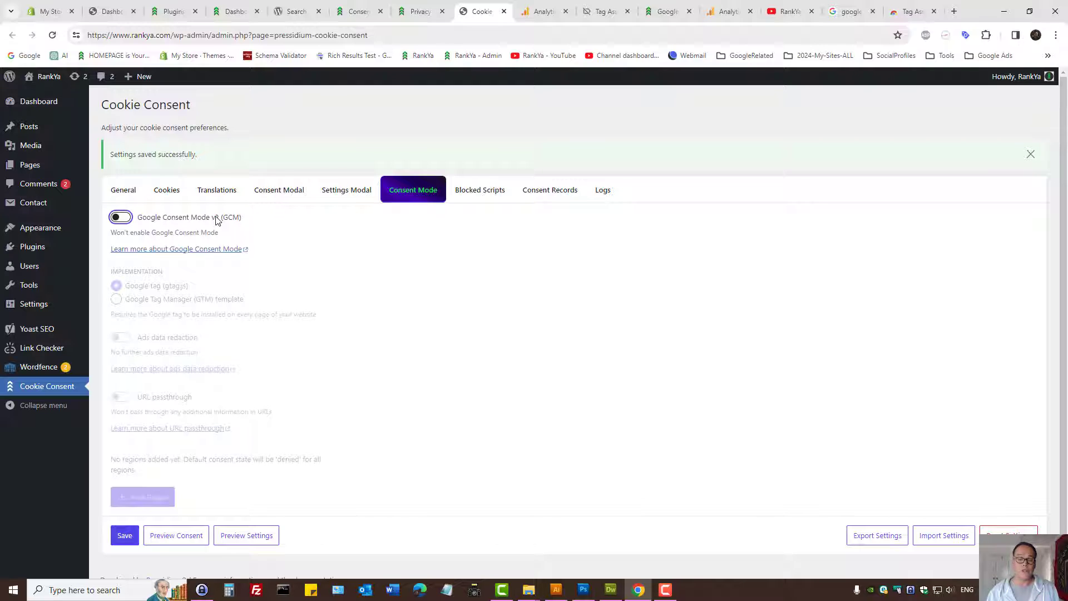
click(123, 218)
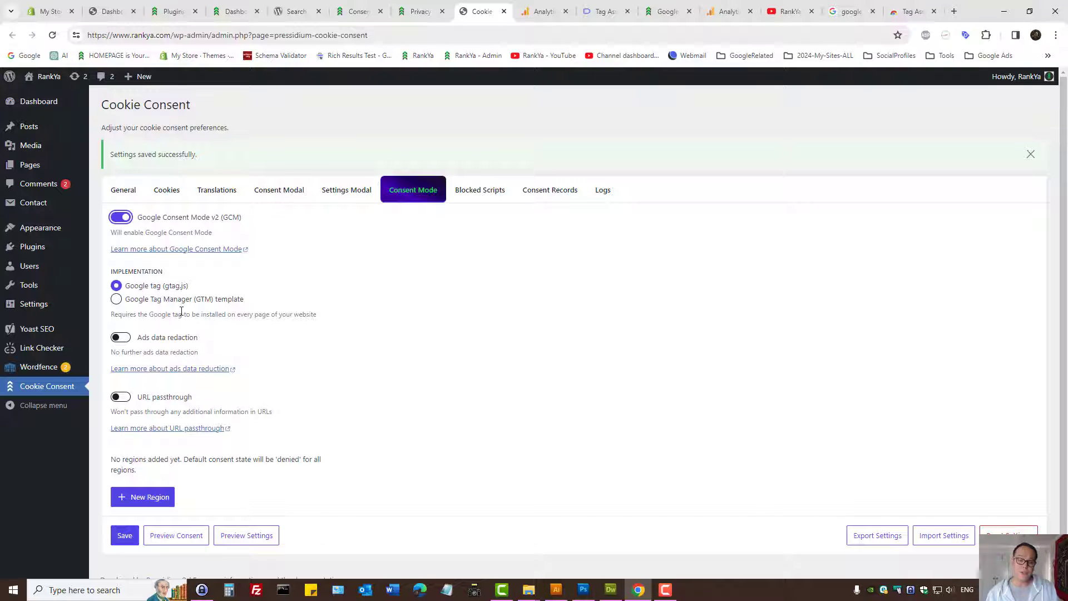
click(116, 299)
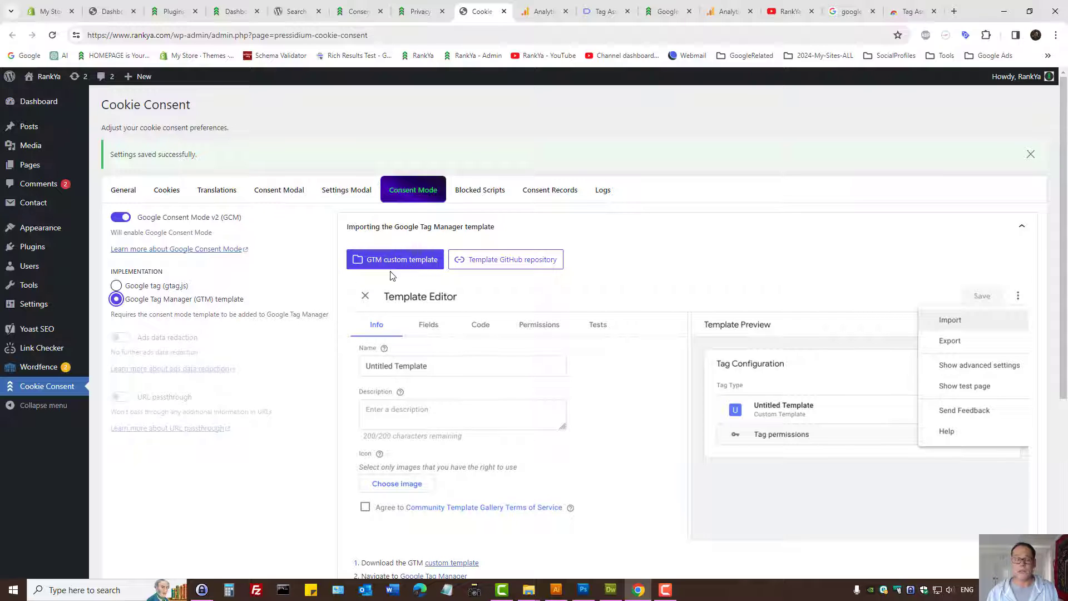
click(134, 288)
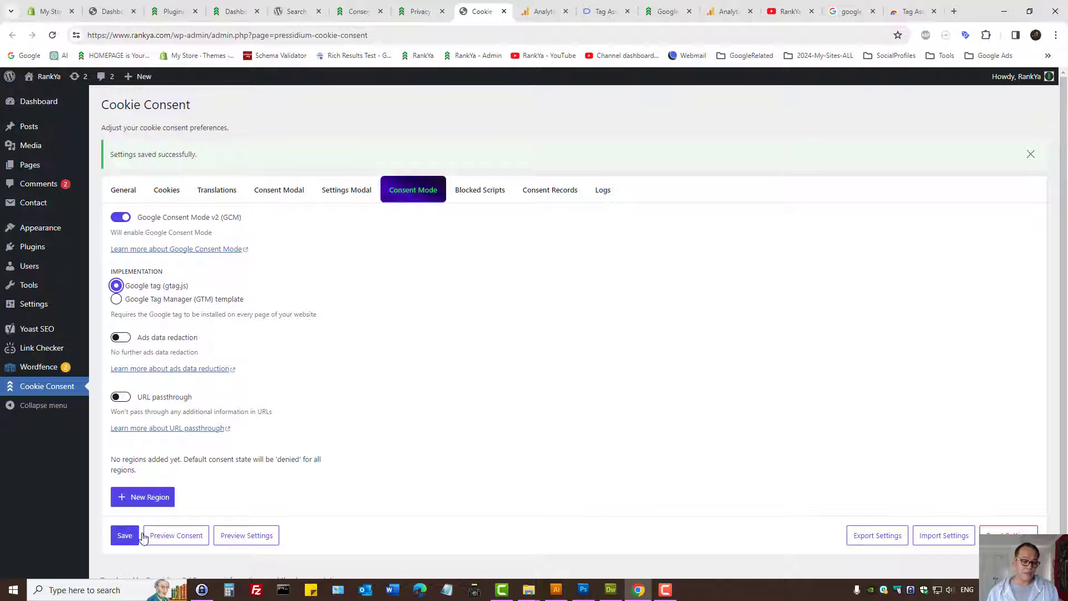
click(125, 535)
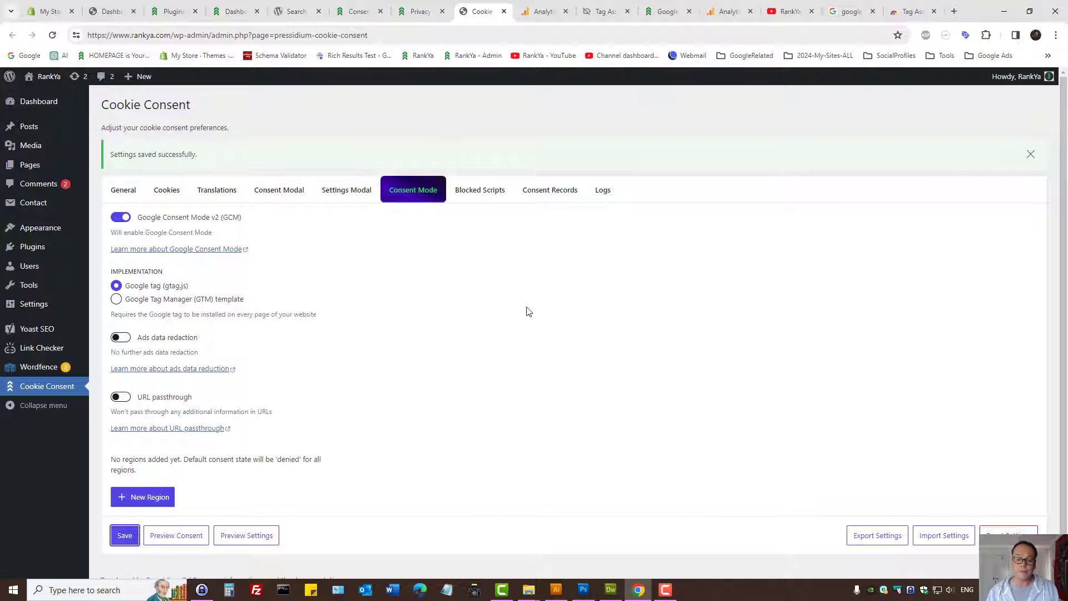
Step: Review the plugin's collected consent records and read the cookies and advertising sections of the site's privacy policy
click(550, 191)
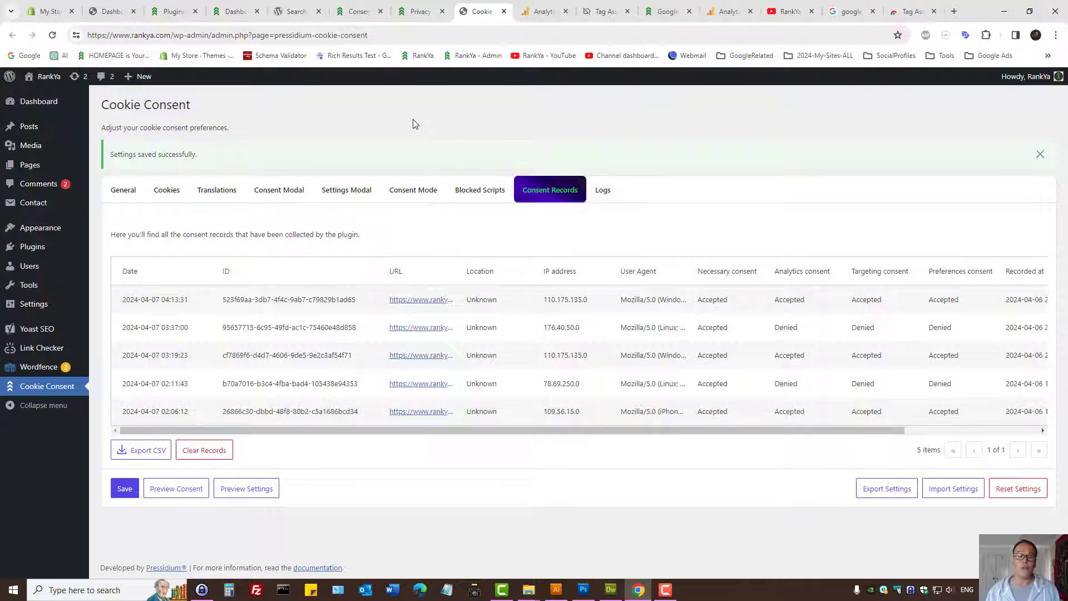
click(419, 10)
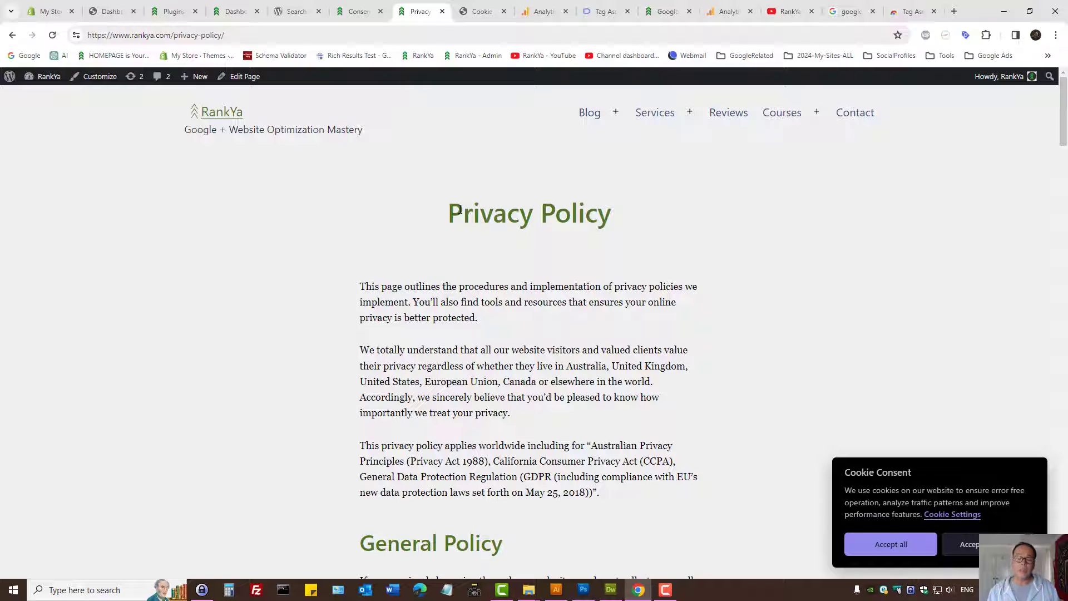
scroll(461, 240, down, 15)
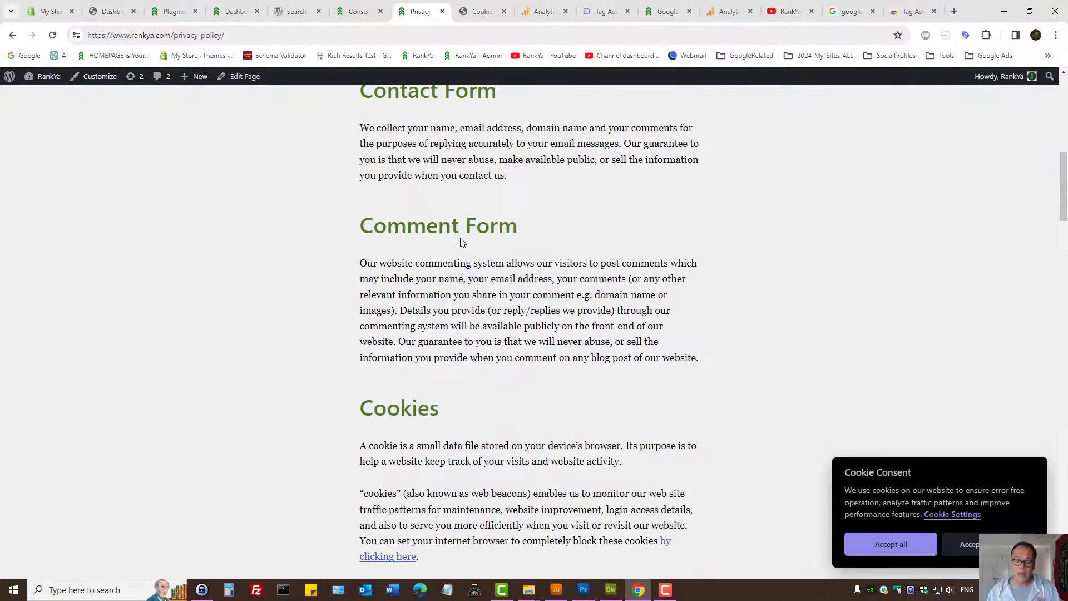
scroll(458, 251, down, 2)
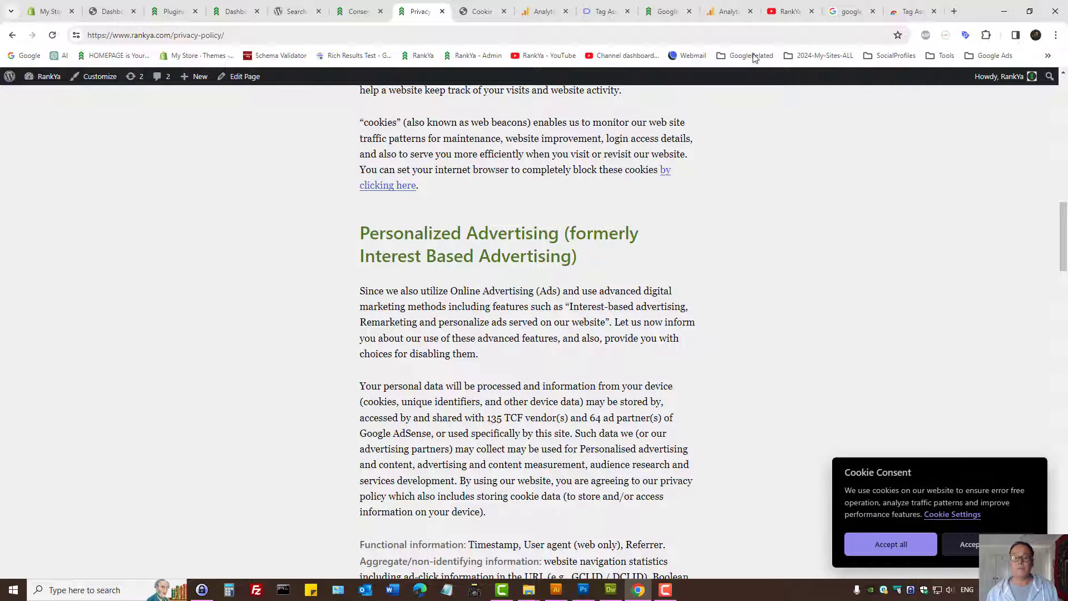
Step: View the Tag Assistant Companion extension page in the Chrome Web Store and the Tag Assistant summary for rankya.com
click(911, 11)
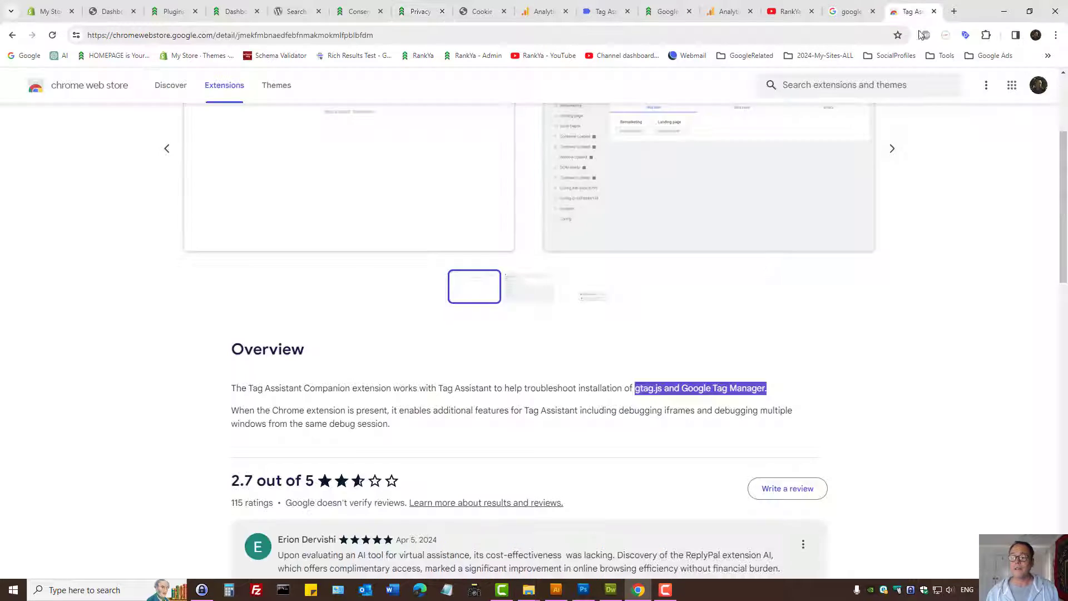
scroll(556, 223, up, 3)
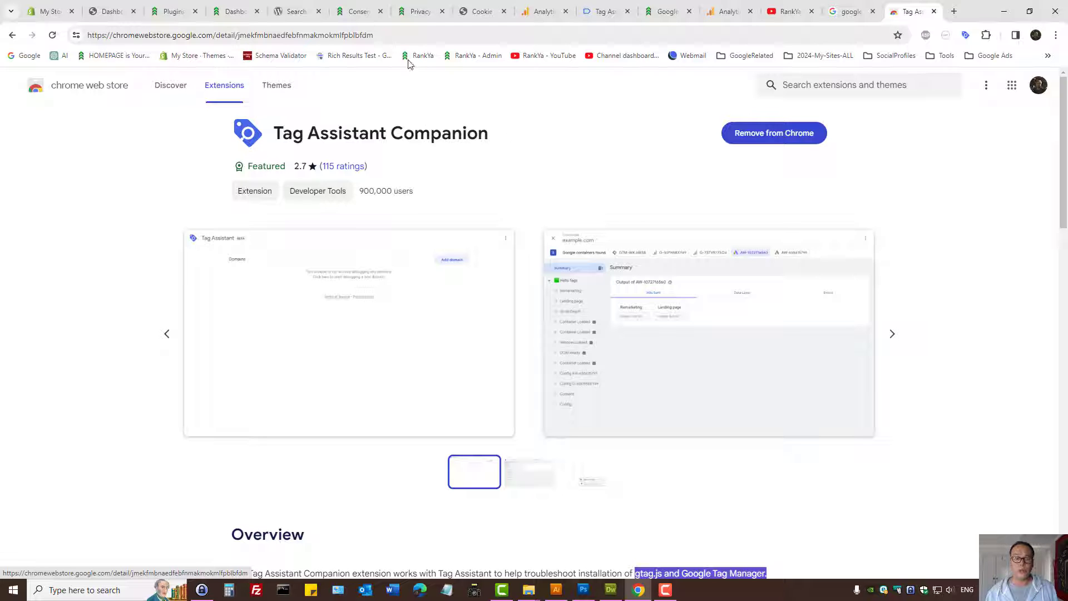
click(412, 11)
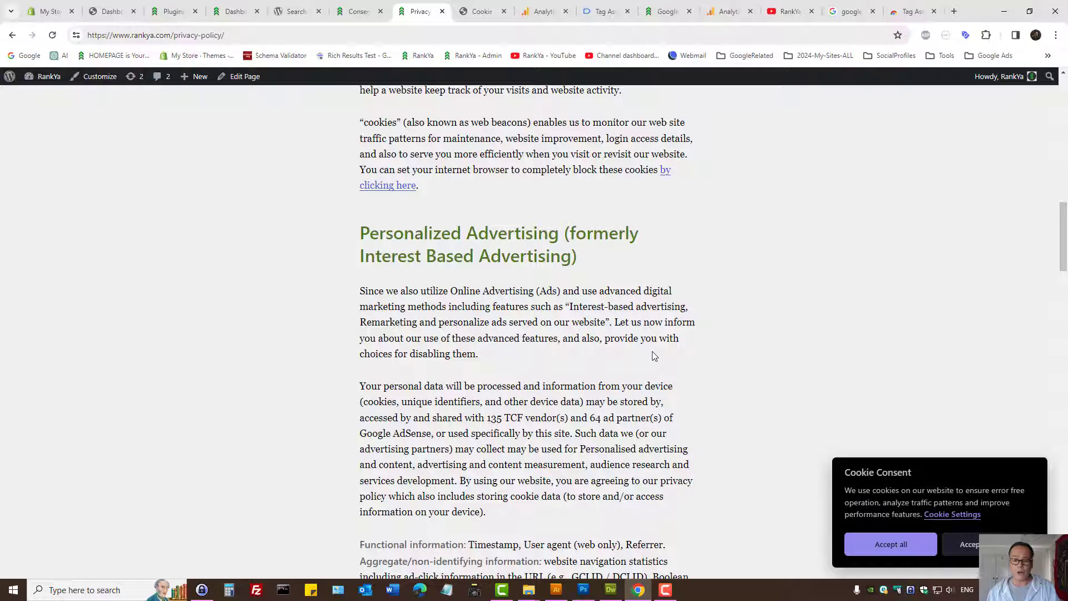
click(603, 11)
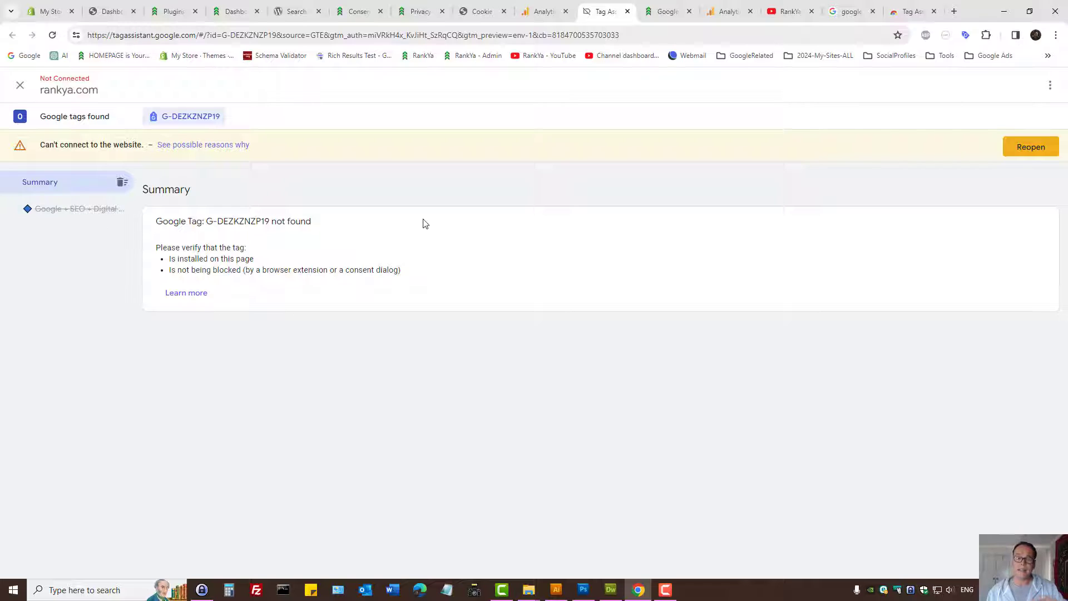
Step: Accept all cookies in the consent banner on the site's privacy policy page
click(418, 11)
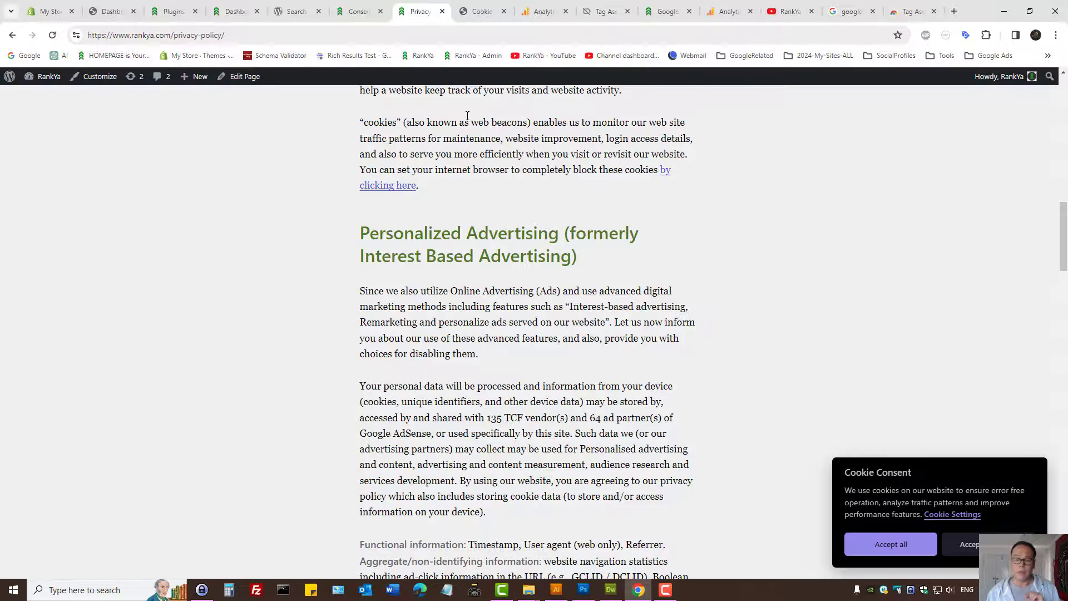
click(885, 543)
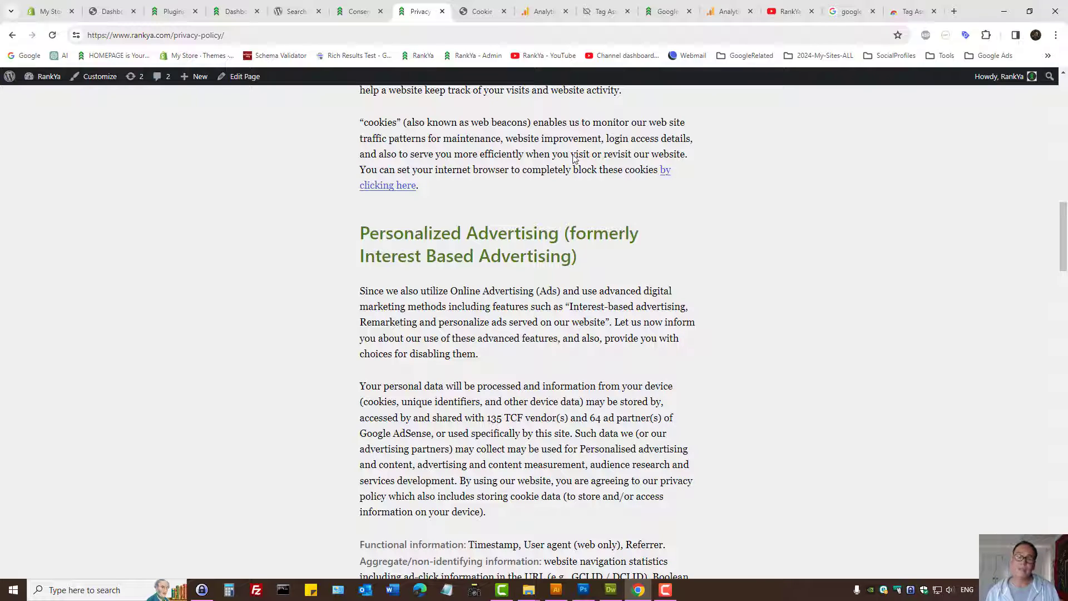
Step: Check the web stream's consent settings in Google Analytics and reopen the rankya.com debug session from Tag Assistant
click(534, 11)
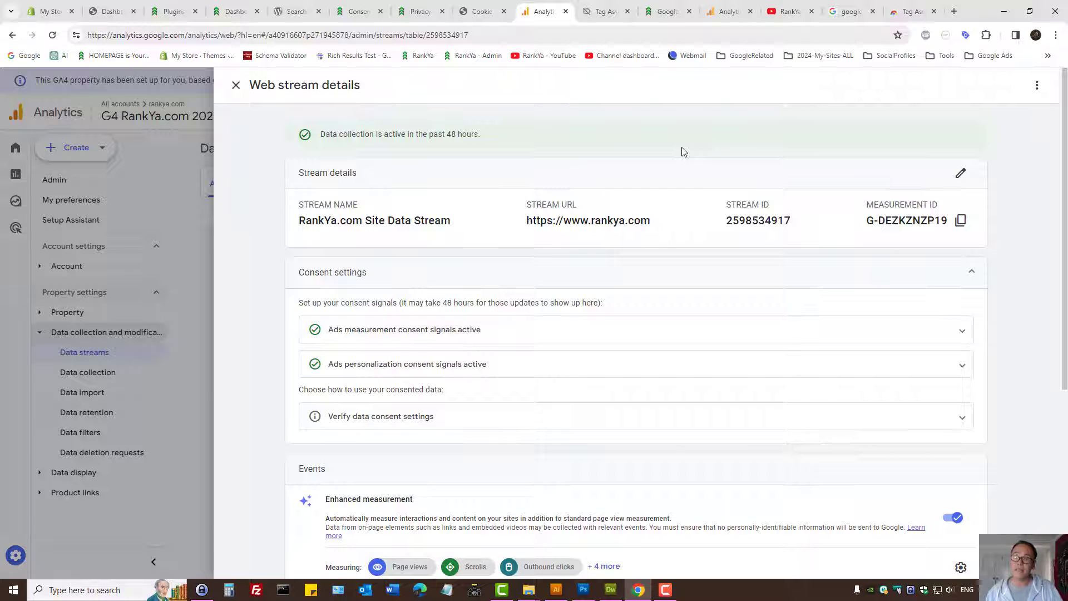
click(602, 10)
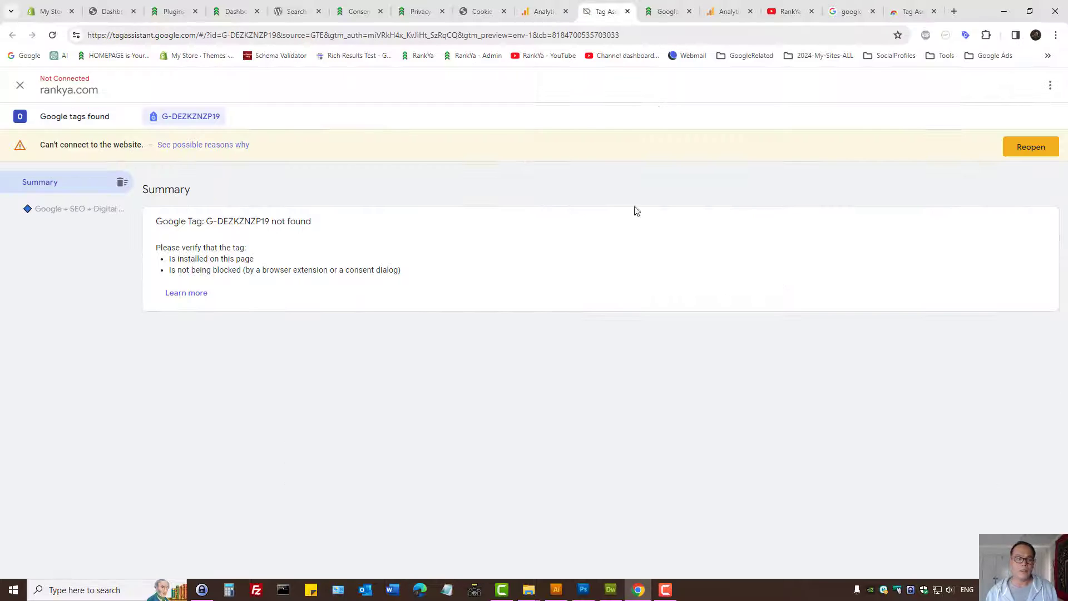
click(1034, 152)
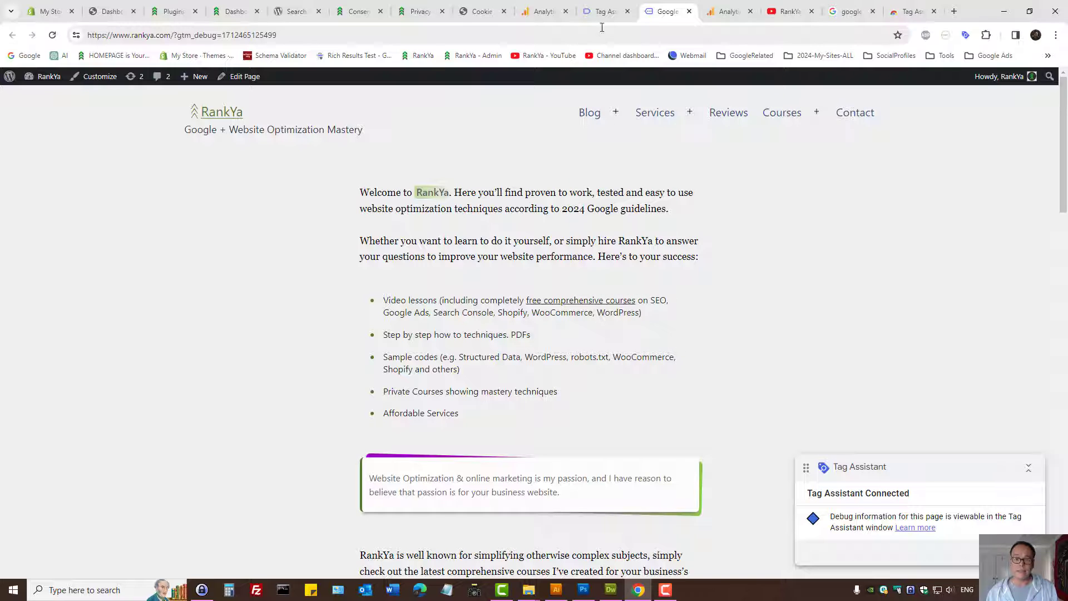
Step: Examine the Window Loaded event's consent states in Tag Assistant, comparing the on-page default, on-page update and current state
click(599, 8)
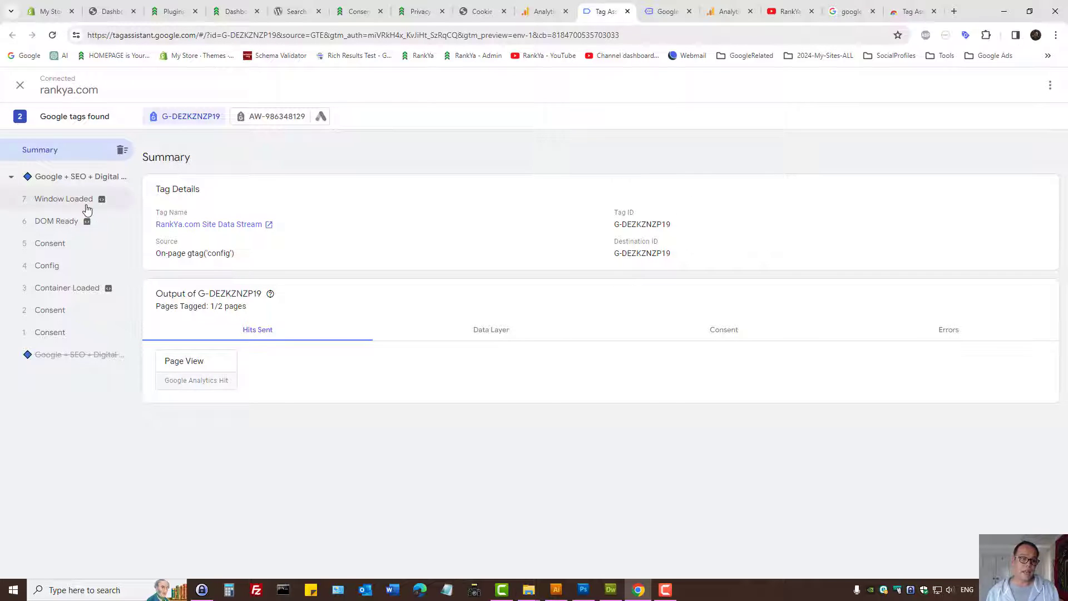
click(84, 203)
click(723, 272)
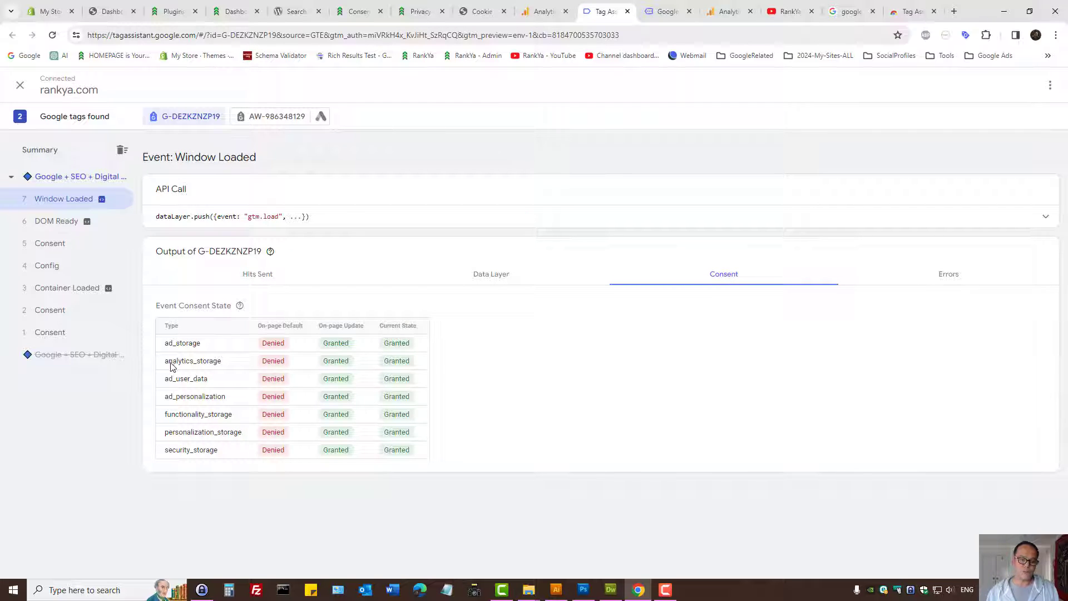
double_click(189, 381)
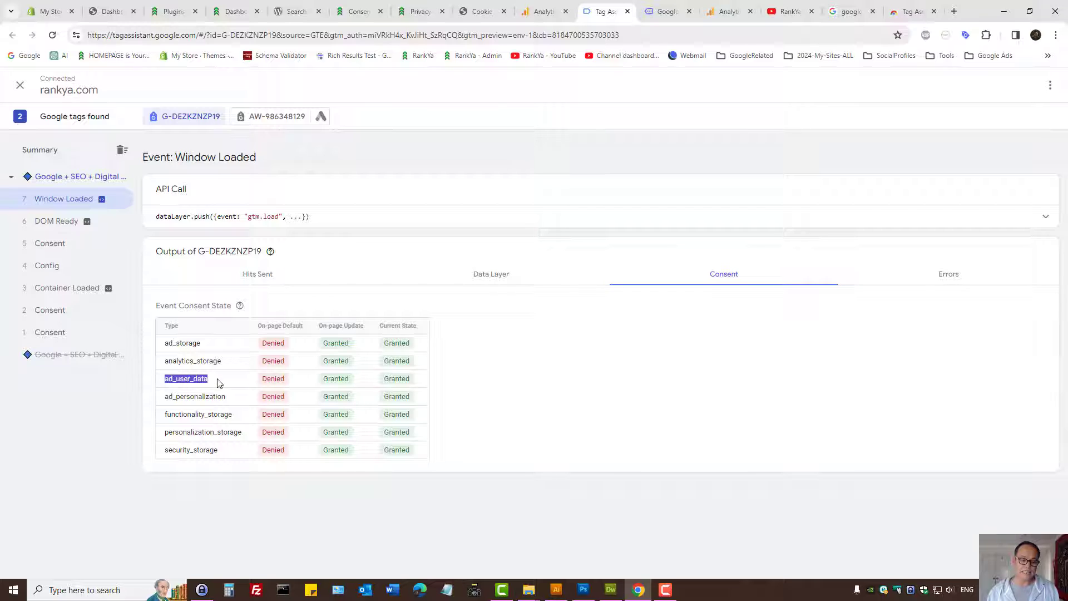
drag(215, 401, 290, 381)
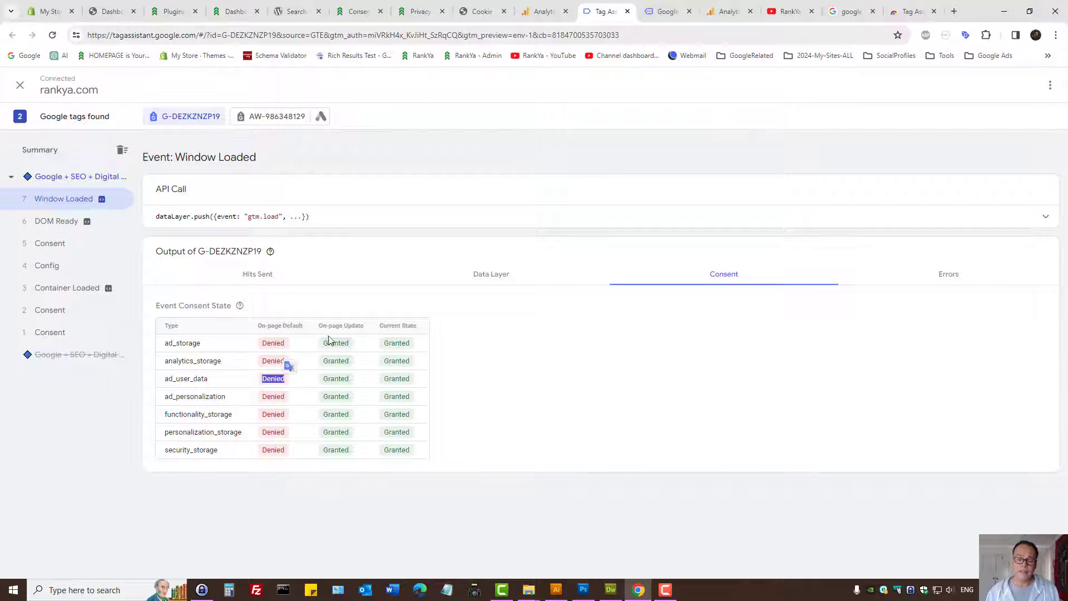
drag(316, 325, 451, 459)
click(451, 459)
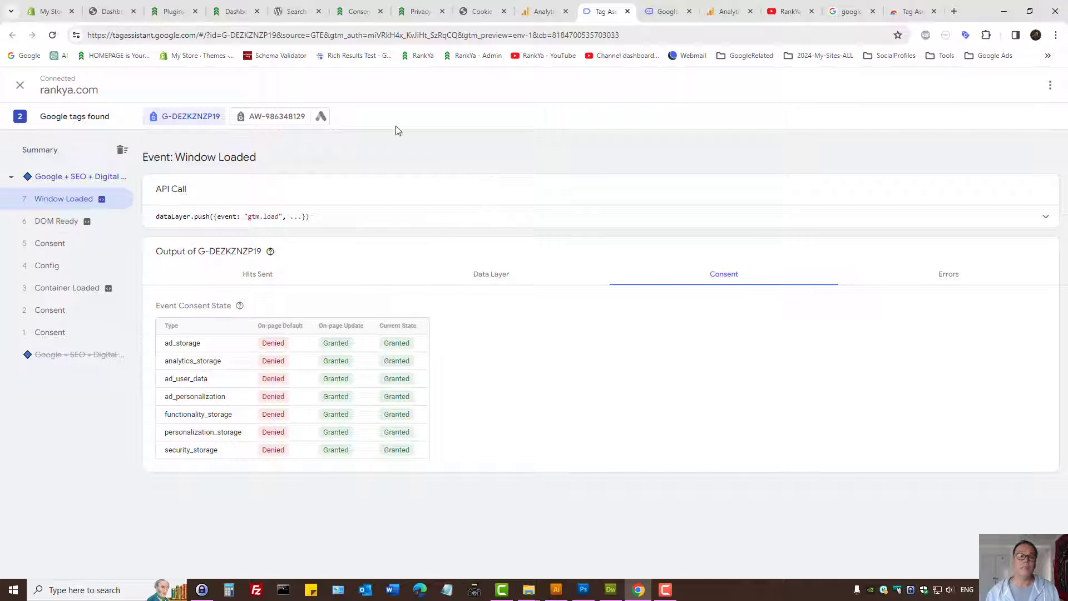
Step: Return to the cookie plugin search results in the WordPress plugin directory
click(299, 6)
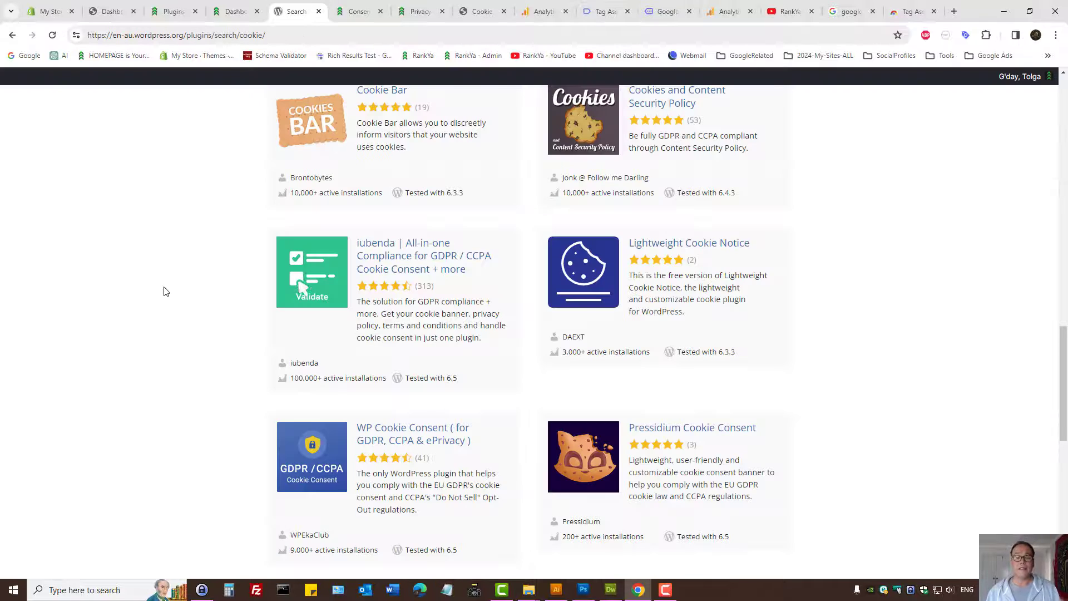
scroll(164, 289, up, 5)
scroll(164, 289, down, 5)
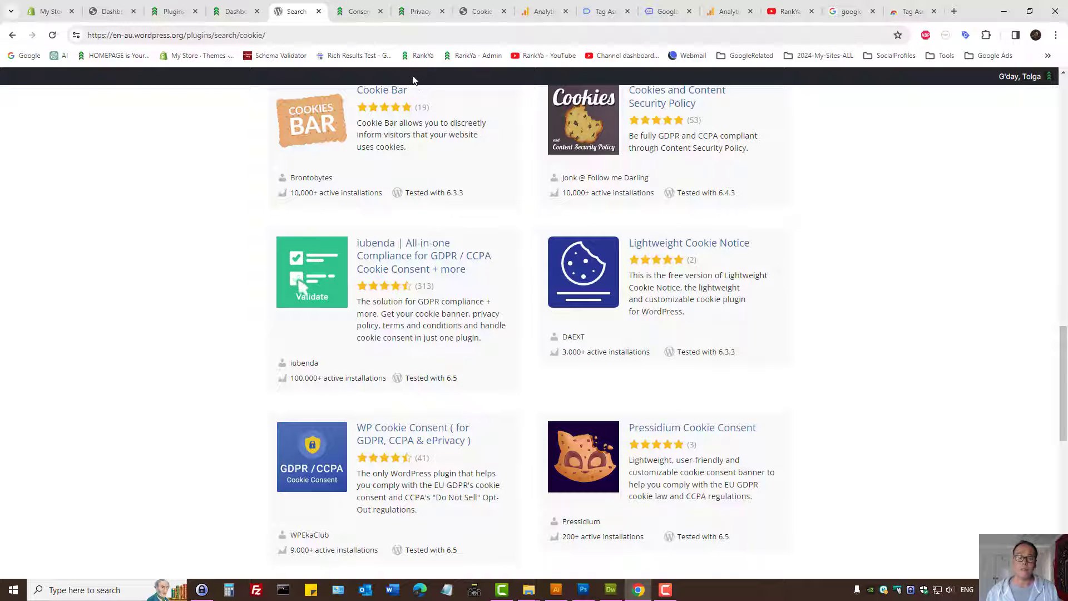
Step: Review the cookie consent plugin's general configuration, blocked scripts and Google Consent Mode v2 settings in the RankYa site's admin
click(481, 7)
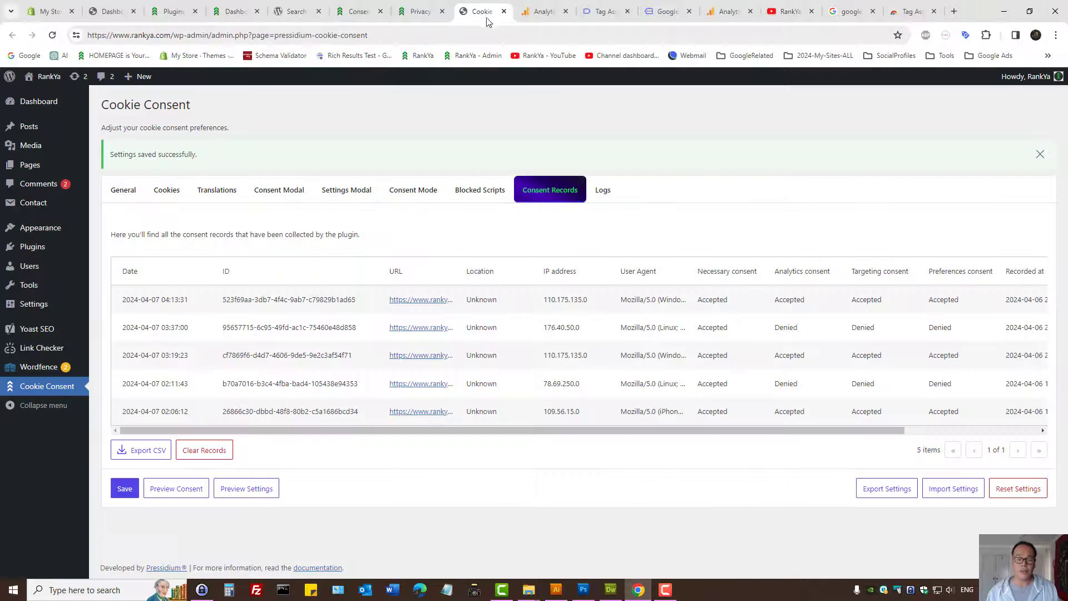
click(139, 195)
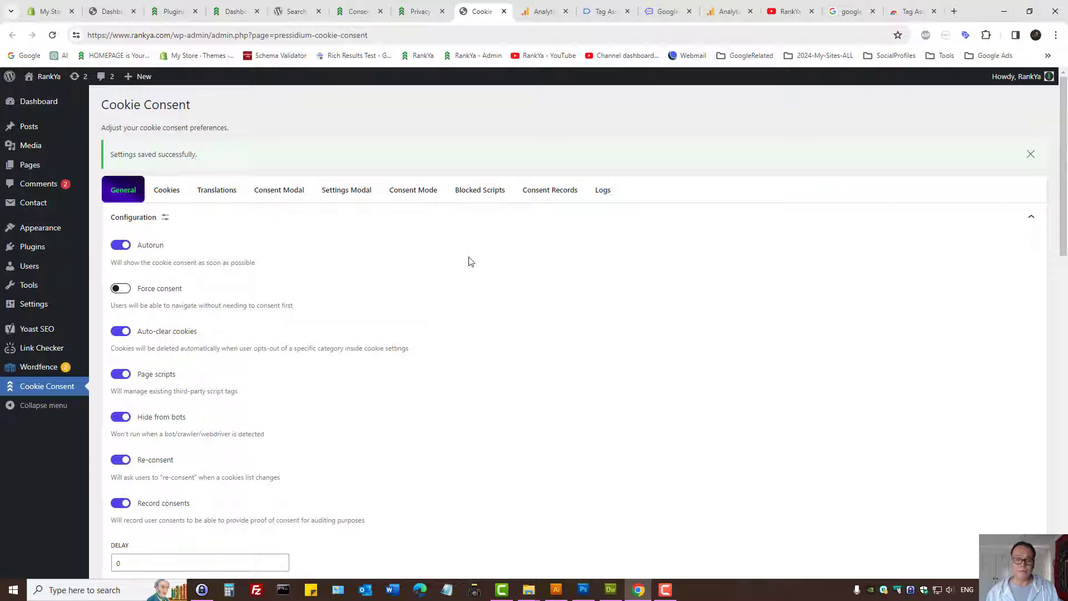
click(479, 191)
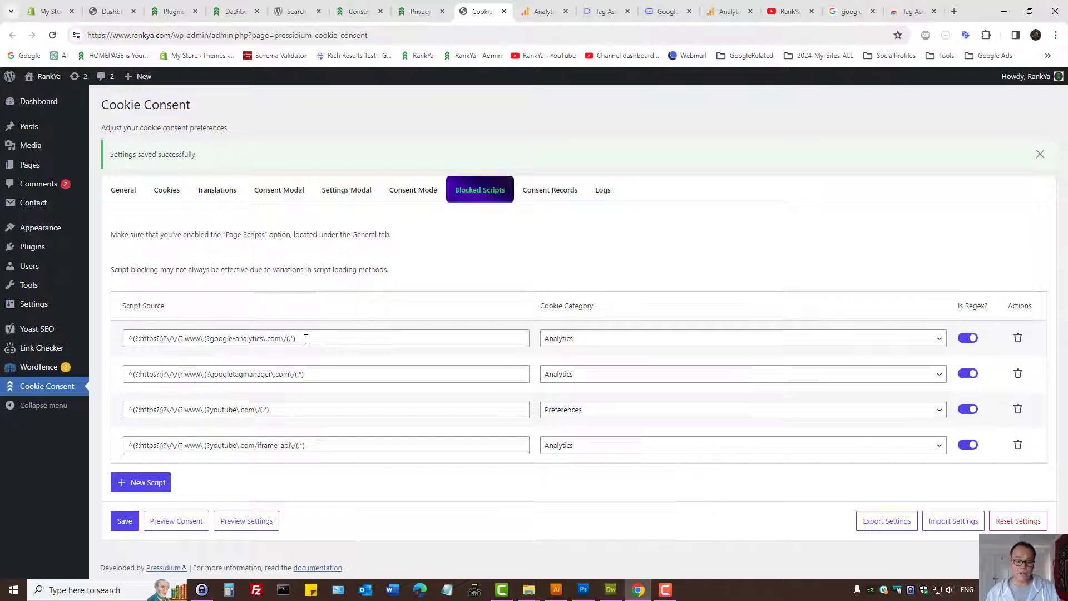
click(403, 196)
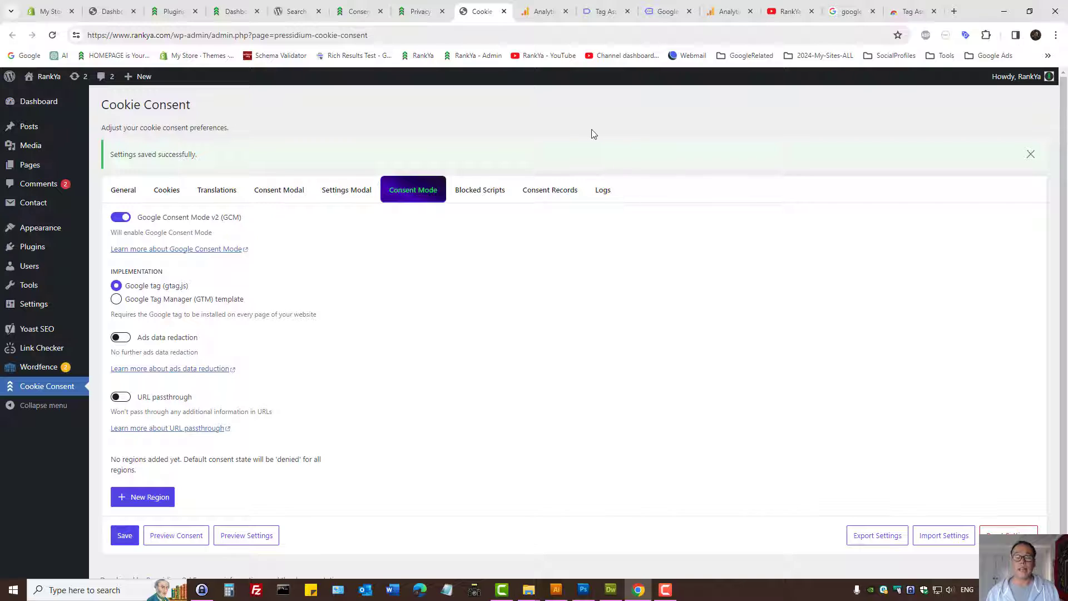
Step: View the Consent Mode v2 versus Consent Mode v1 article on rankya.com and return to the RankYa YouTube channel page
click(355, 11)
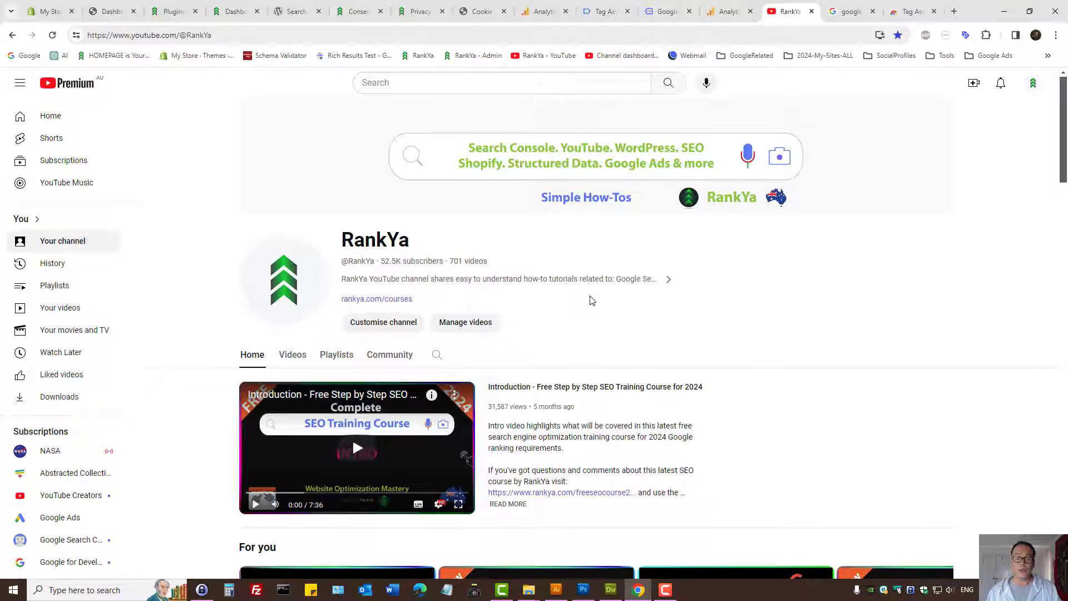
click(347, 10)
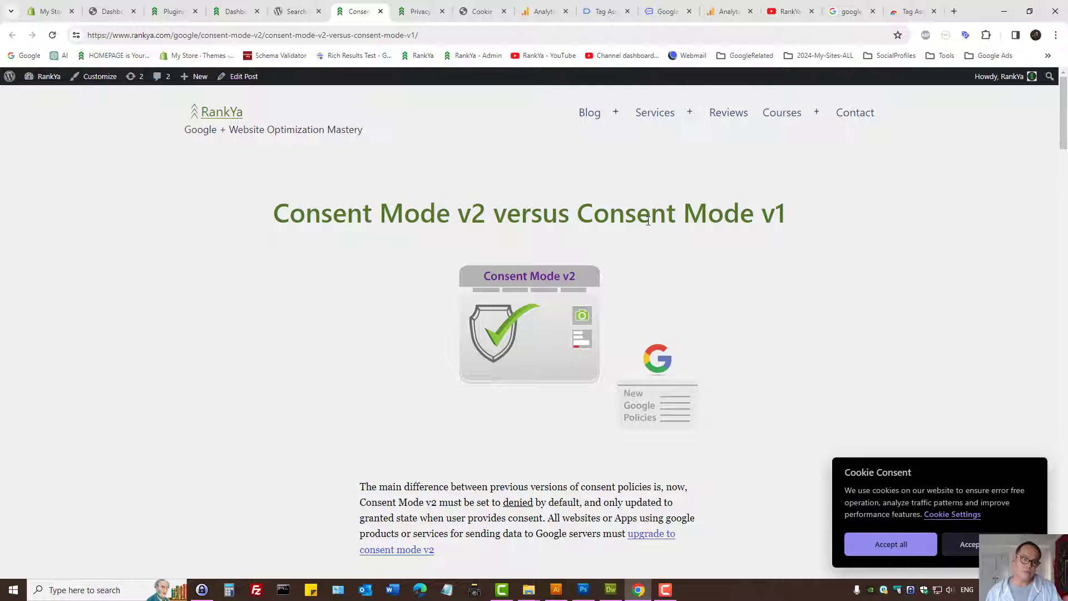
click(790, 11)
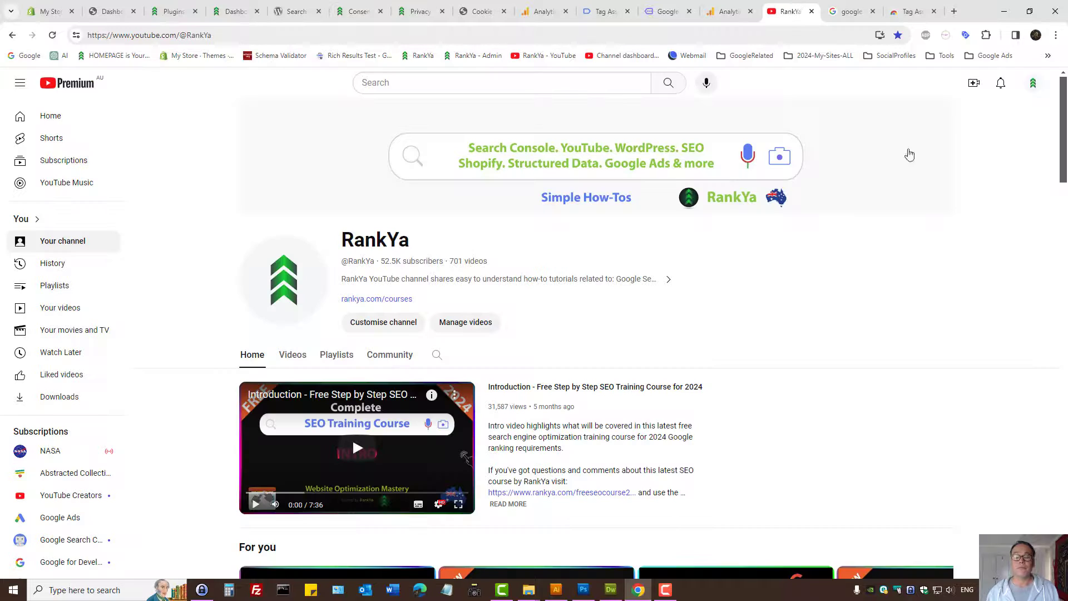